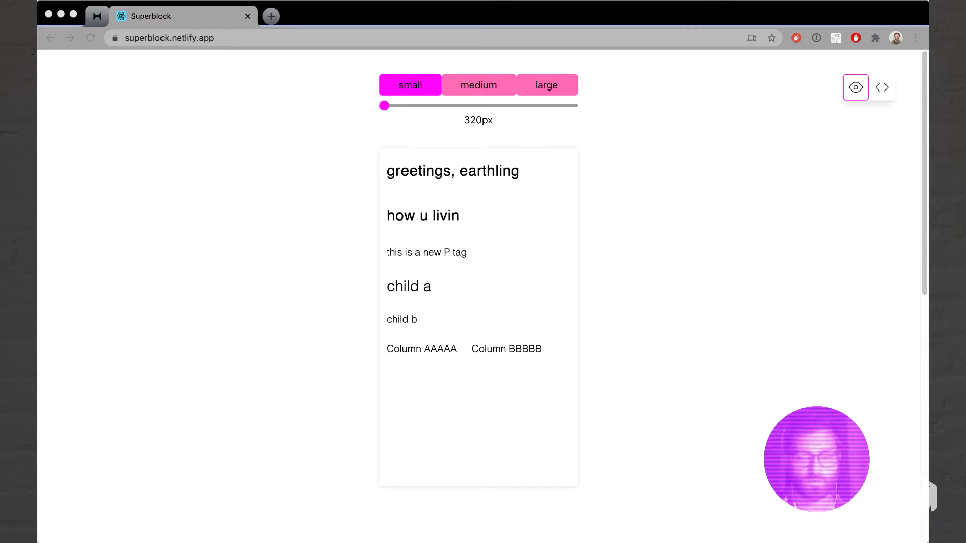
Step: Reveal the left editing panel with the Page Root element tree and element properties
key("super+Tab")
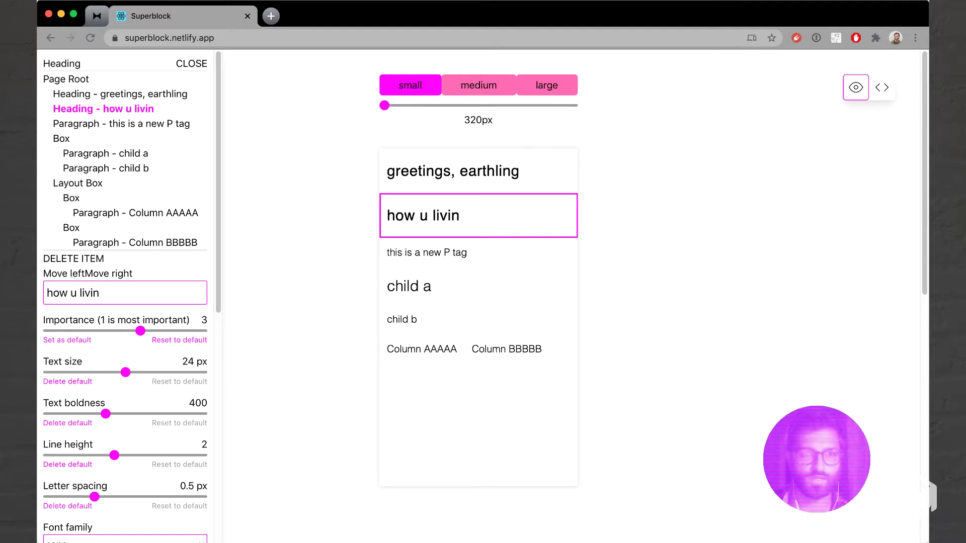
left_click(61, 138)
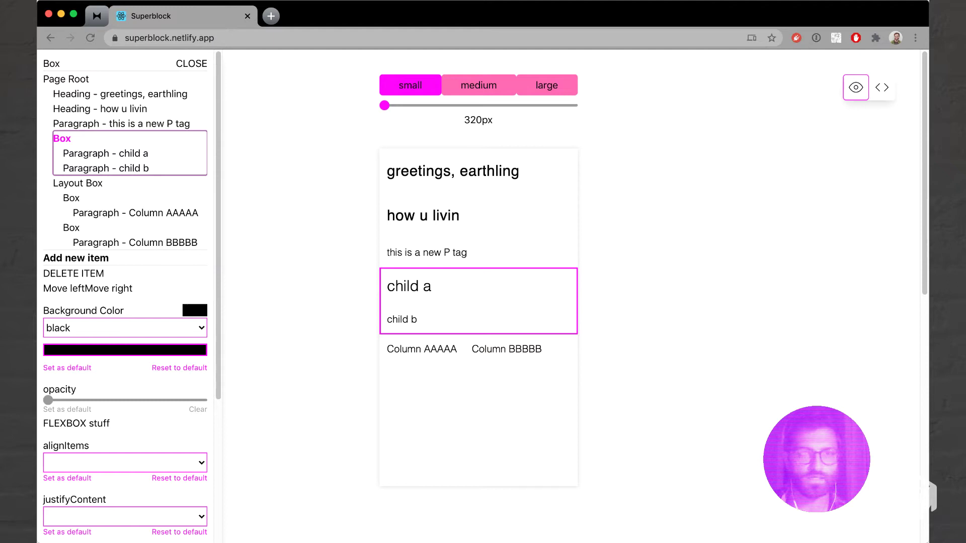
left_click(104, 109)
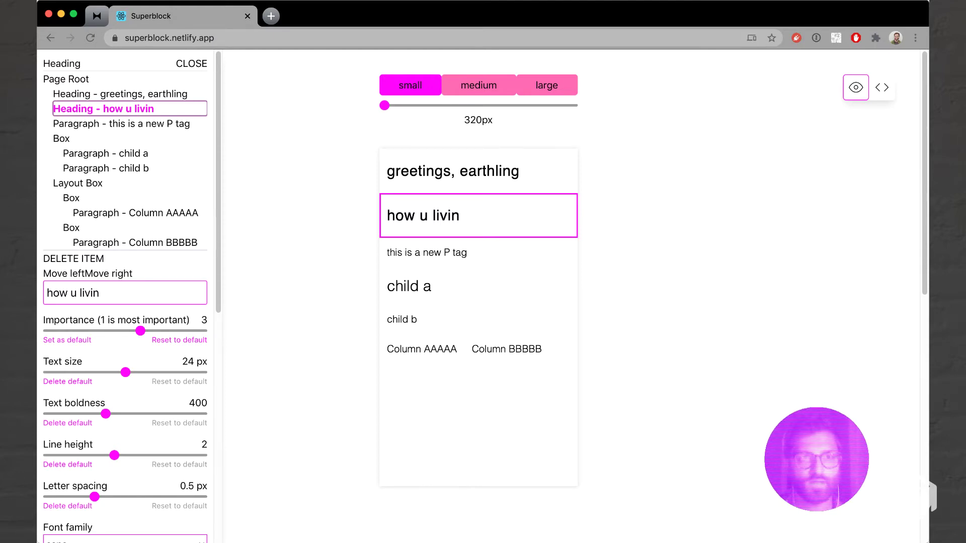
left_click(126, 123)
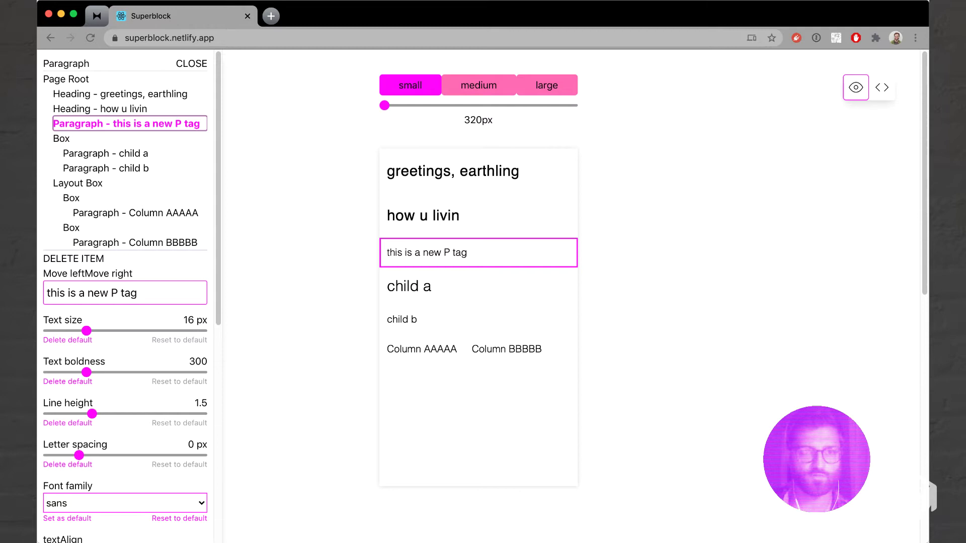
scroll(124, 303, "down", 1)
left_click(78, 178)
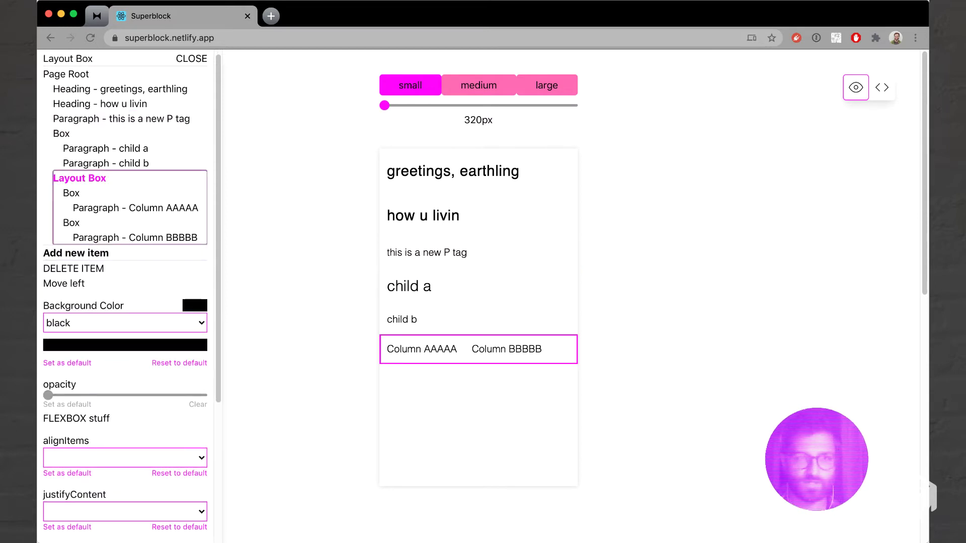
left_click(71, 192)
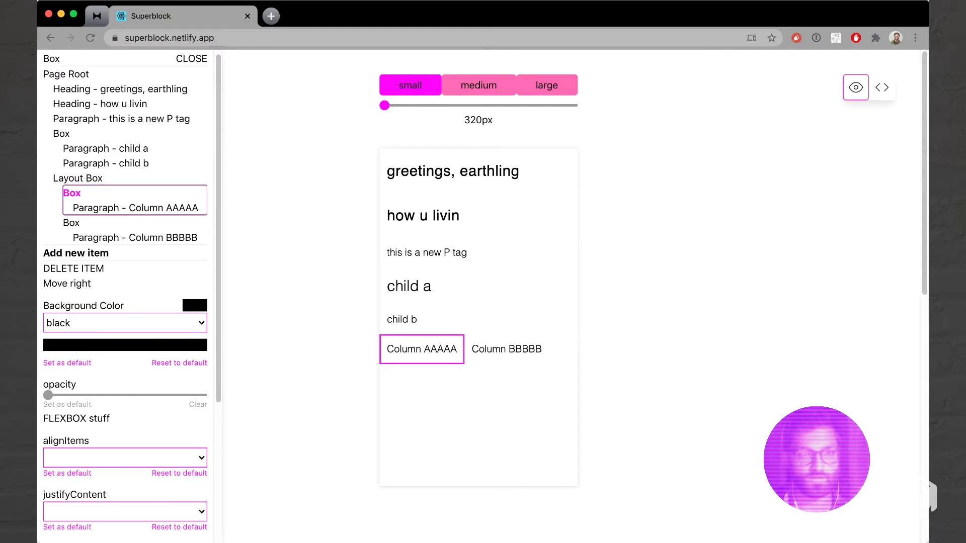
left_click(135, 208)
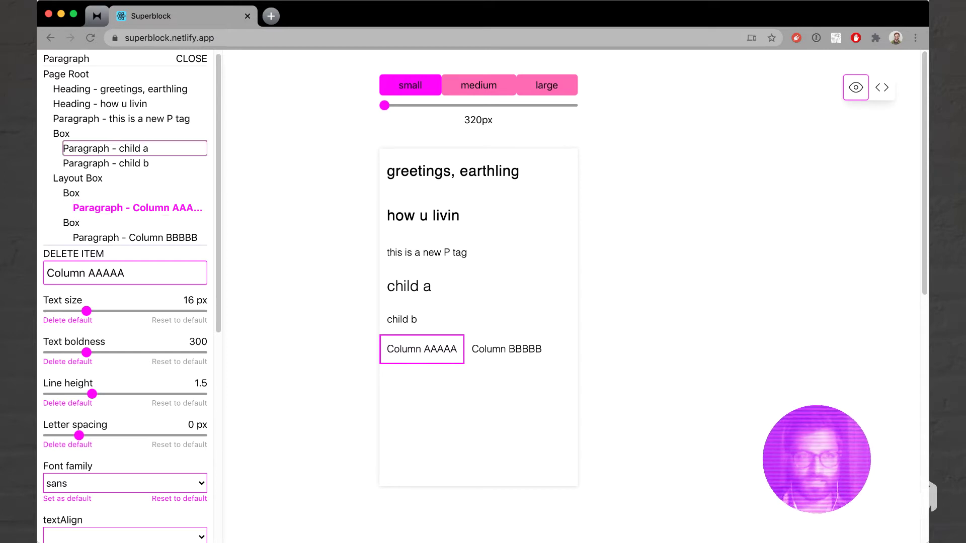
Step: Relocate the 'child a' paragraph below the 'greetings, earthling' heading and inspect the Layout Box
left_click_drag(106, 148, 106, 95)
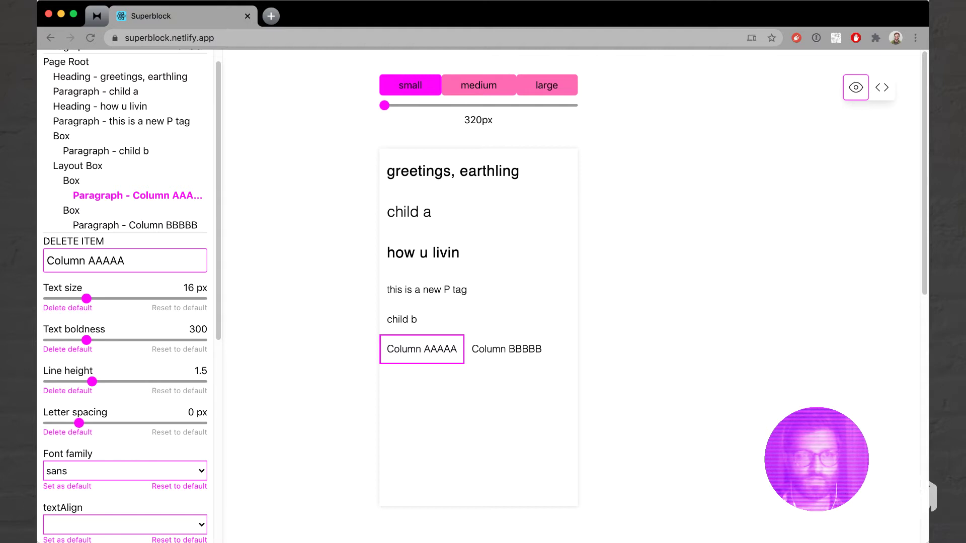
left_click(61, 136)
left_click(78, 165)
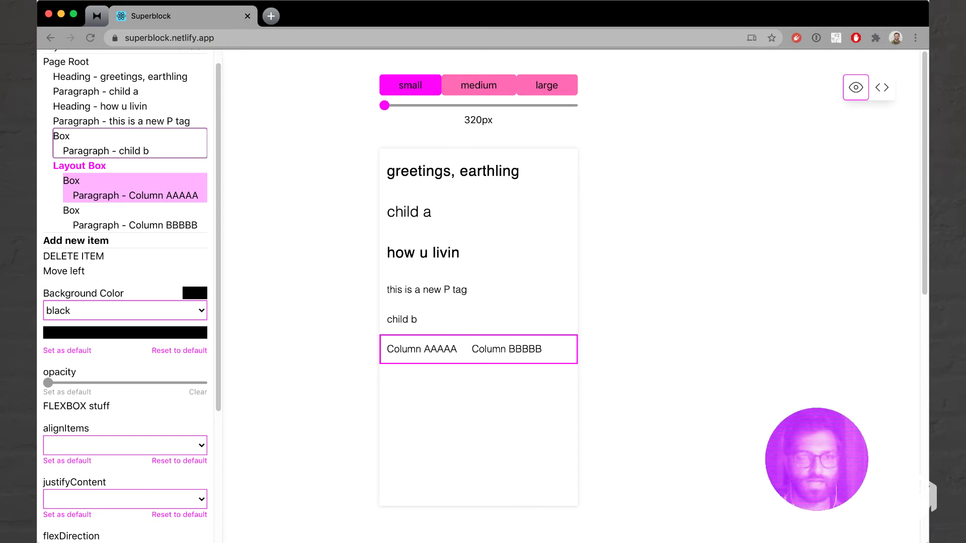
Step: Nest the box holding 'child b' inside the first column box beneath Column AAAAA and review both boxes
left_click_drag(106, 143, 136, 188)
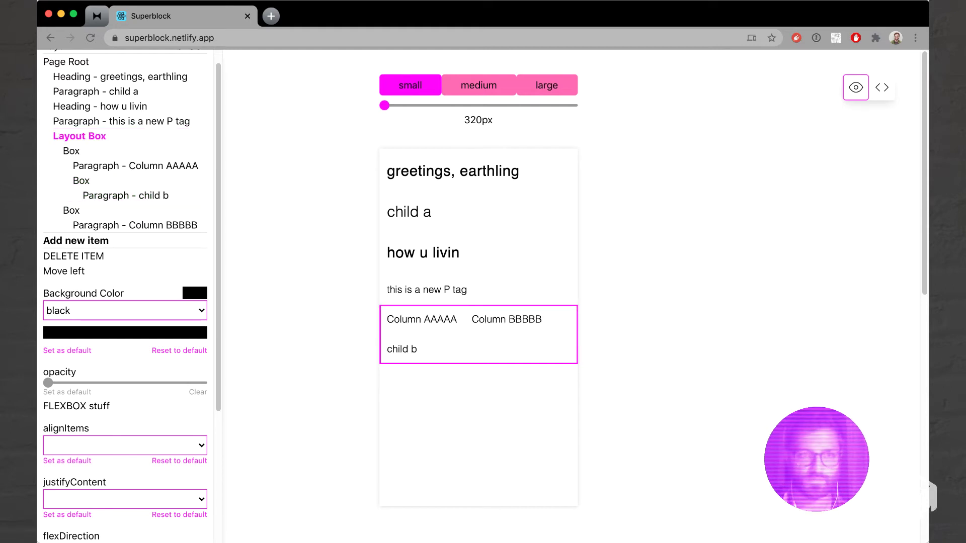
left_click(82, 180)
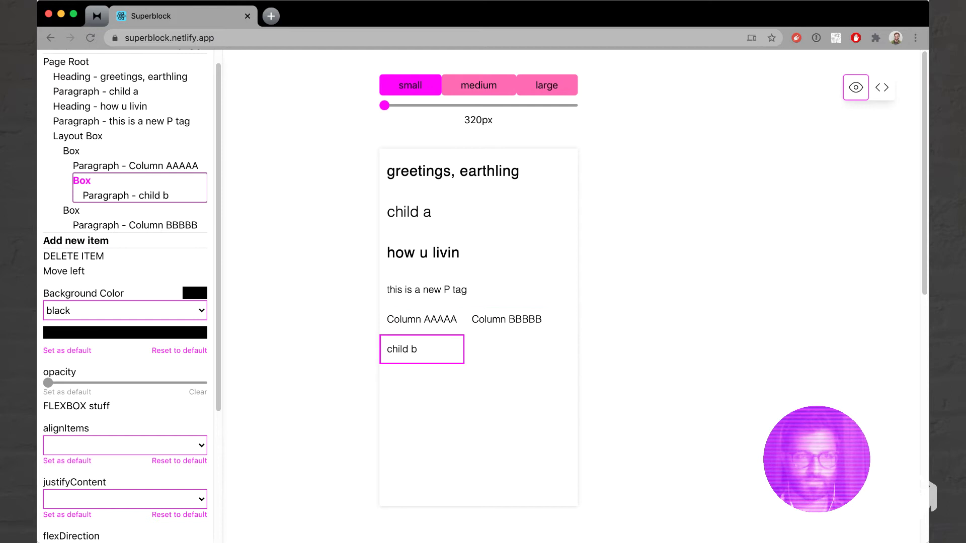
left_click(71, 150)
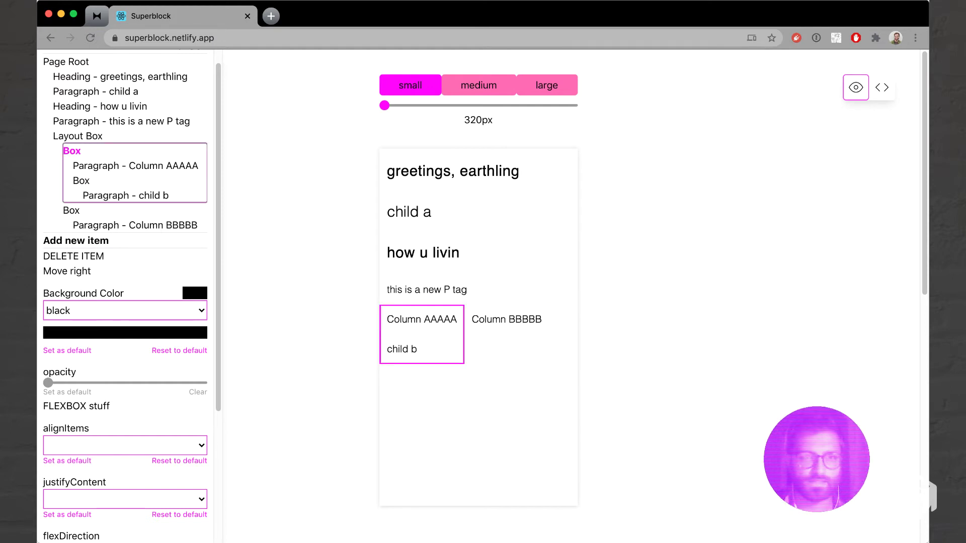
scroll(124, 302, "up", 1)
scroll(124, 302, "up", 1)
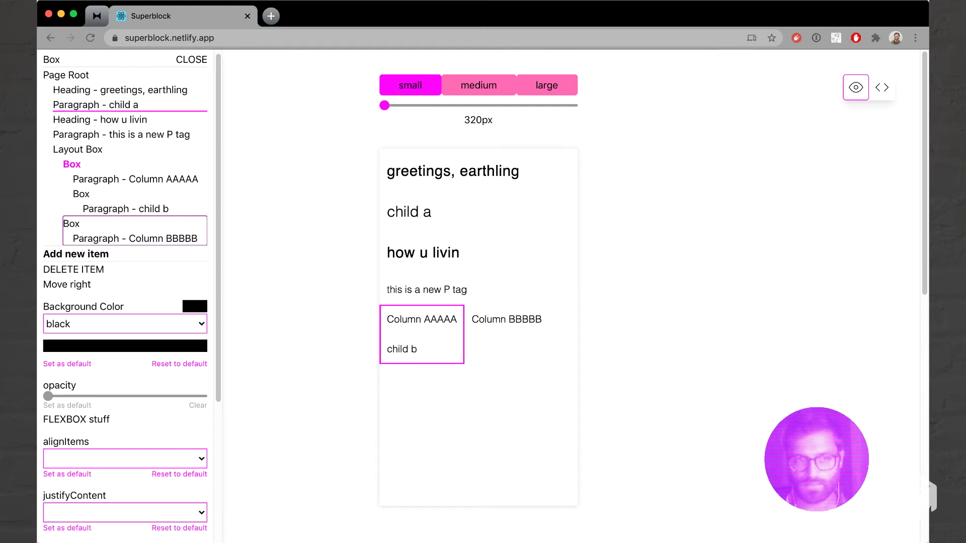
Step: Place the Column BBBBB box after 'child a', then 'child a' again below it, and inspect its text settings
left_click_drag(134, 229, 129, 110)
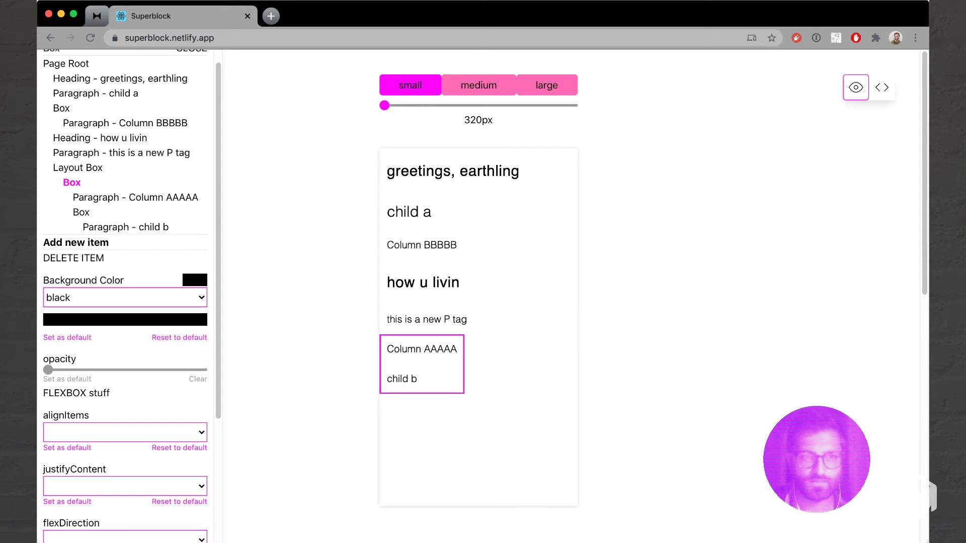
mouse_move(97, 93)
left_mouse_down()
mouse_move(121, 113)
mouse_move(121, 130)
left_mouse_up()
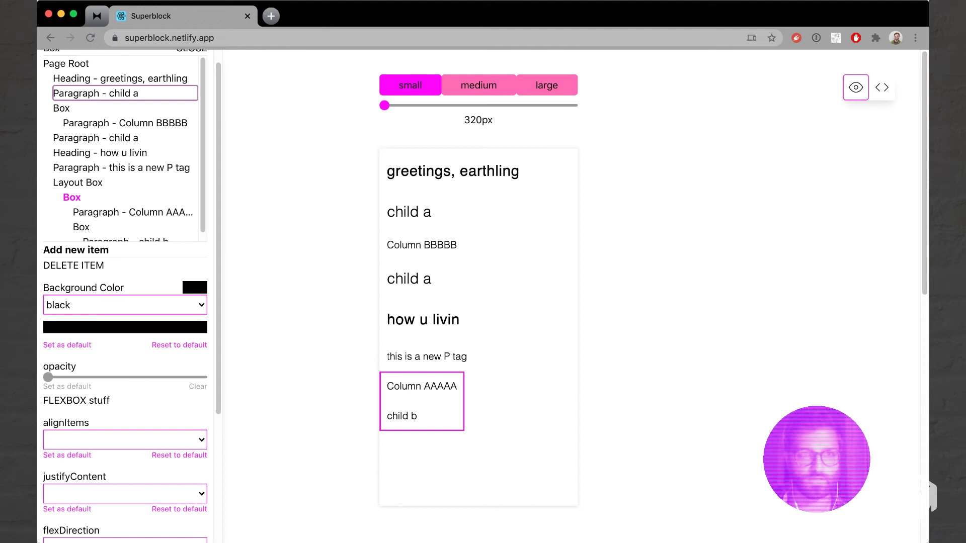
left_click(99, 138)
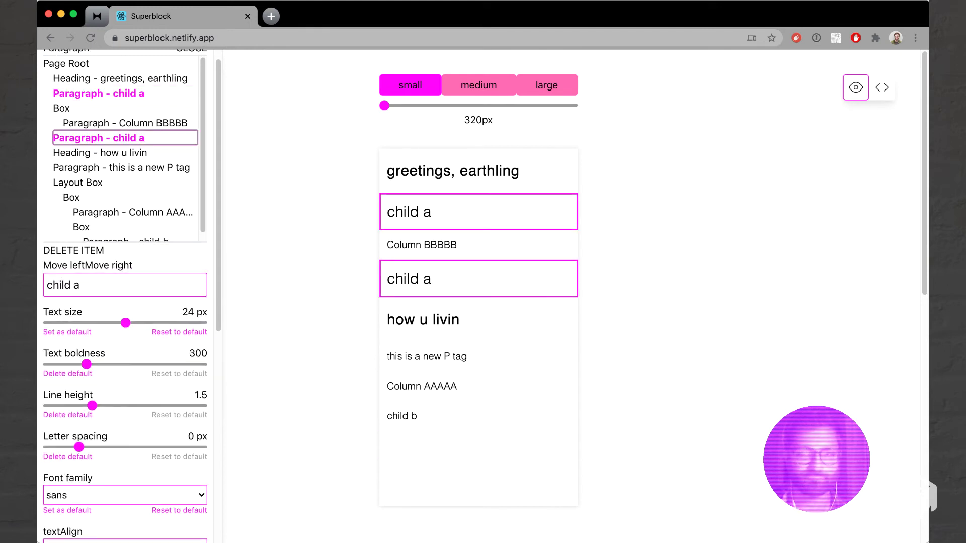
scroll(129, 295, "up", 1)
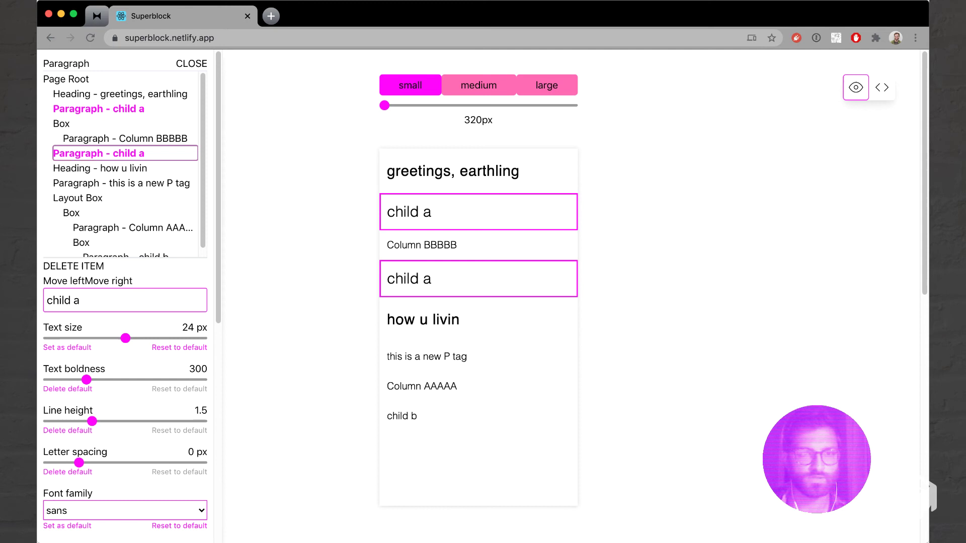
left_click(73, 266)
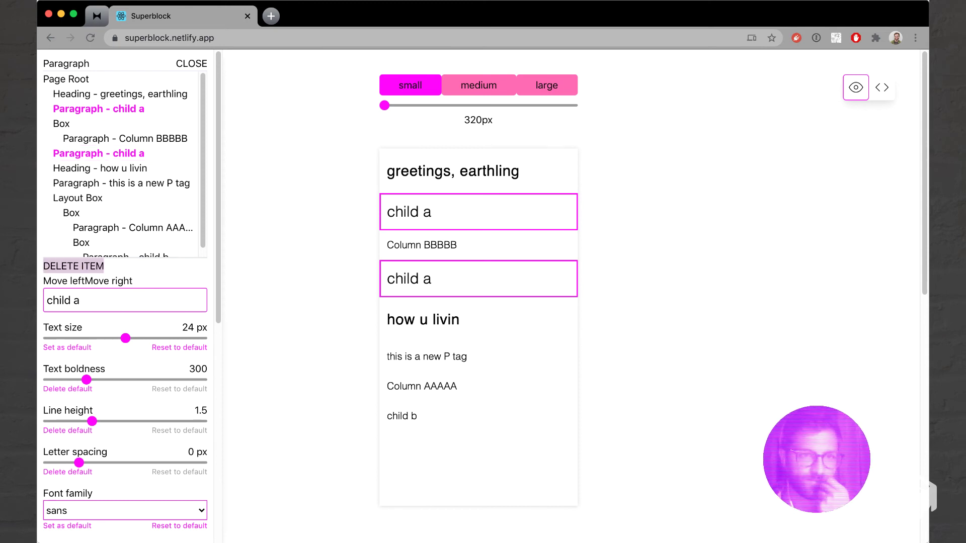
left_click(125, 280)
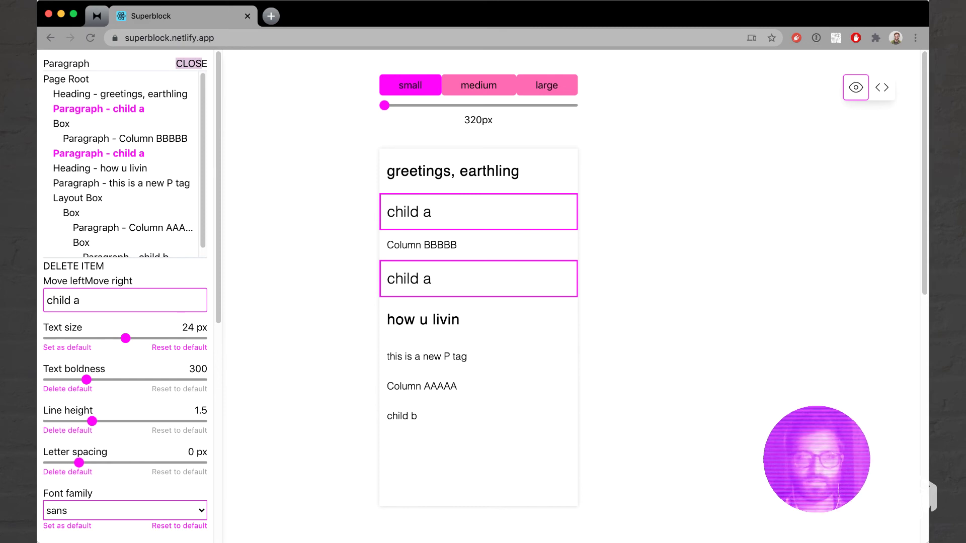
mouse_move(43, 64)
left_mouse_down()
mouse_move(120, 537)
mouse_move(121, 483)
left_mouse_up()
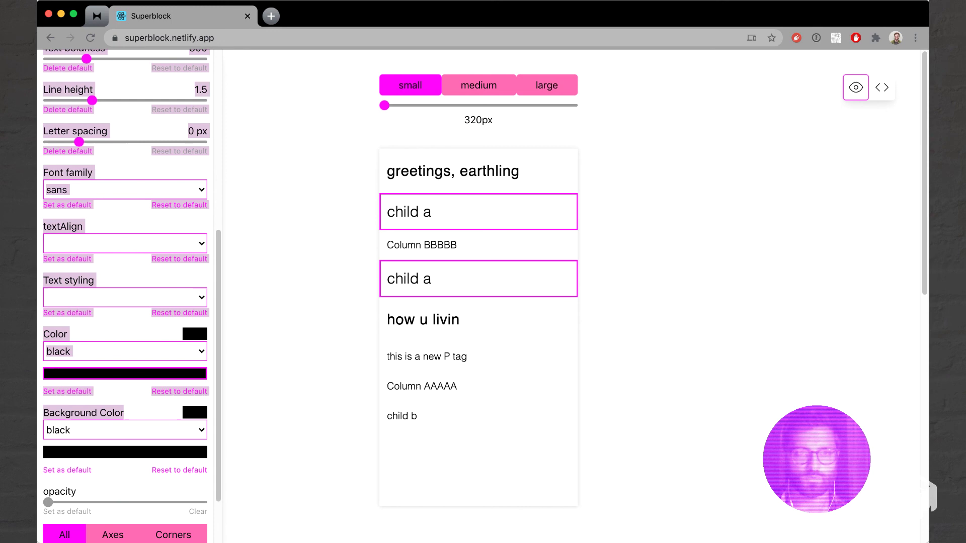
left_click_drag(120, 483, 44, 63)
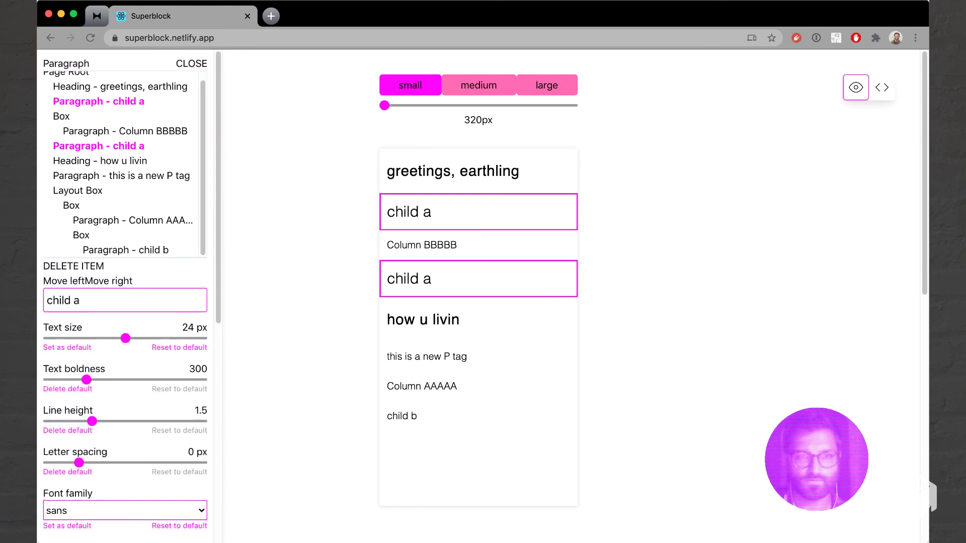